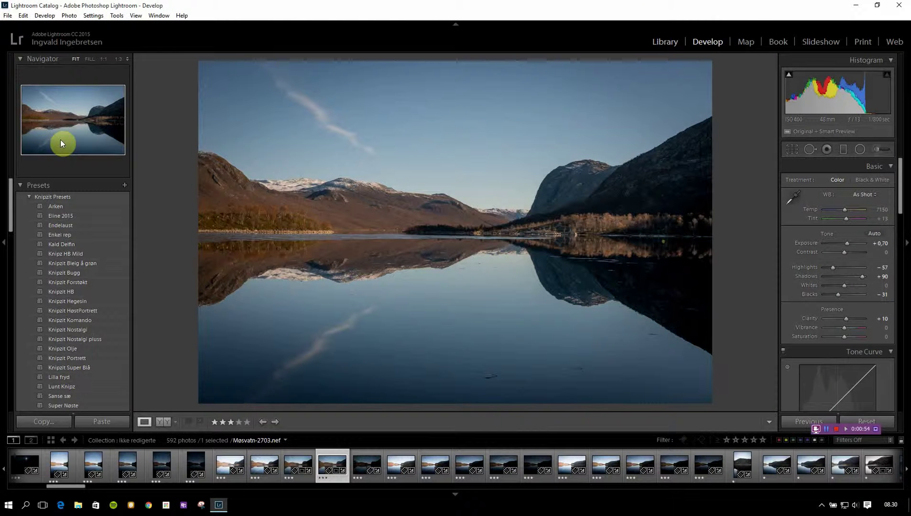
# Step: Switch to Library, untick Build Smart Previews in Import, and close it without importing
pyautogui.press('e')
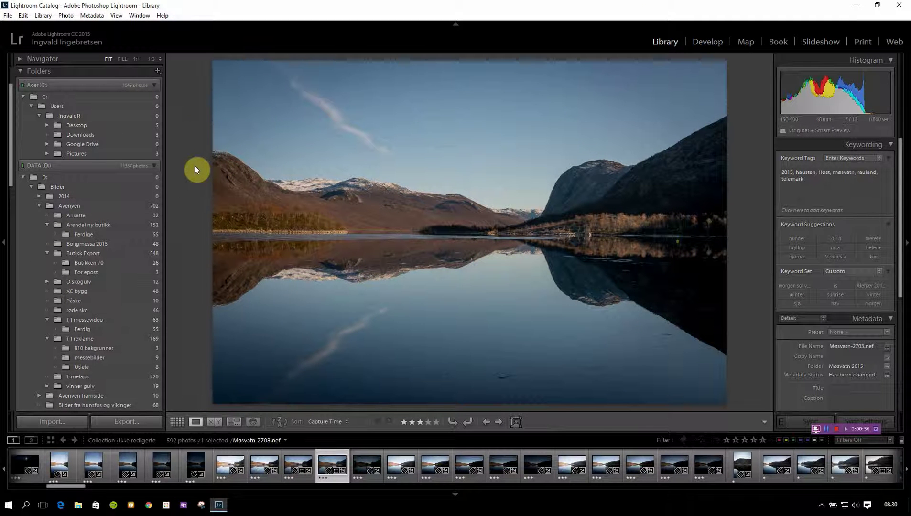
pyautogui.click(65, 422)
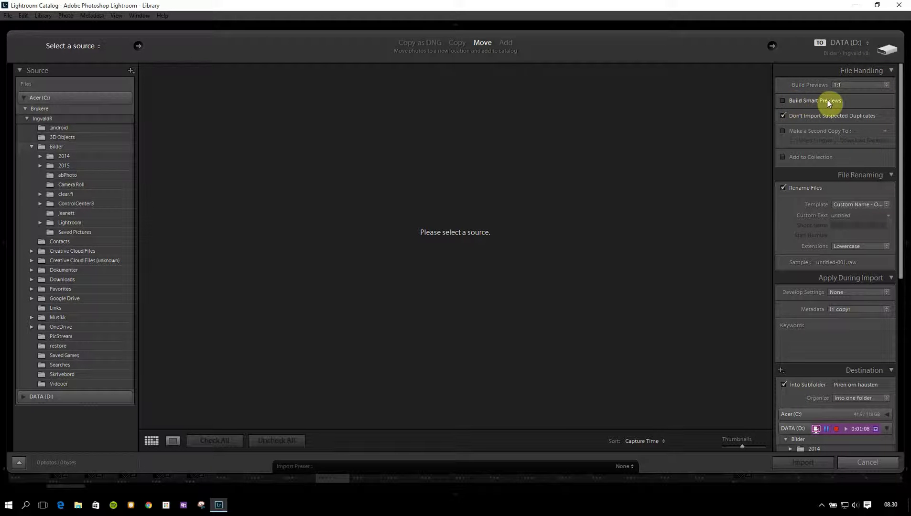
pyautogui.click(782, 101)
pyautogui.click(867, 462)
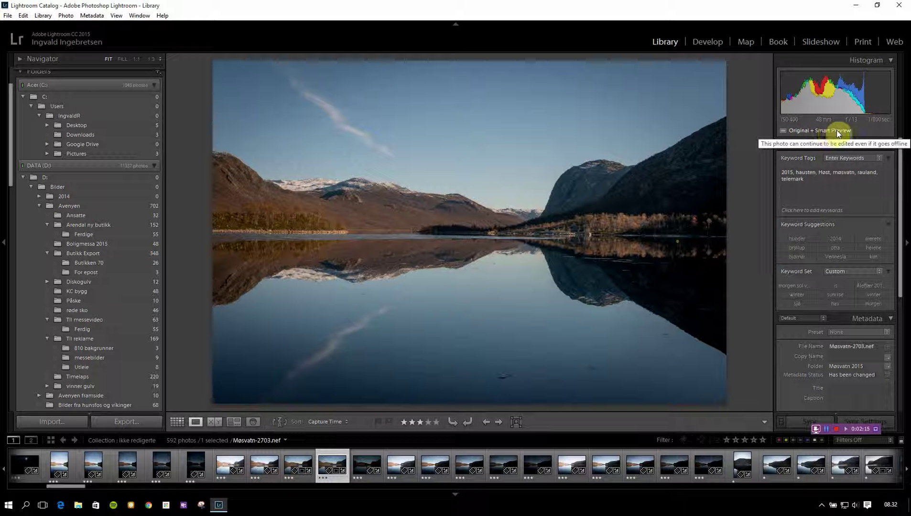
# Step: Select the Møsvatn-2704 lake photo in the Filmstrip
pyautogui.click(297, 462)
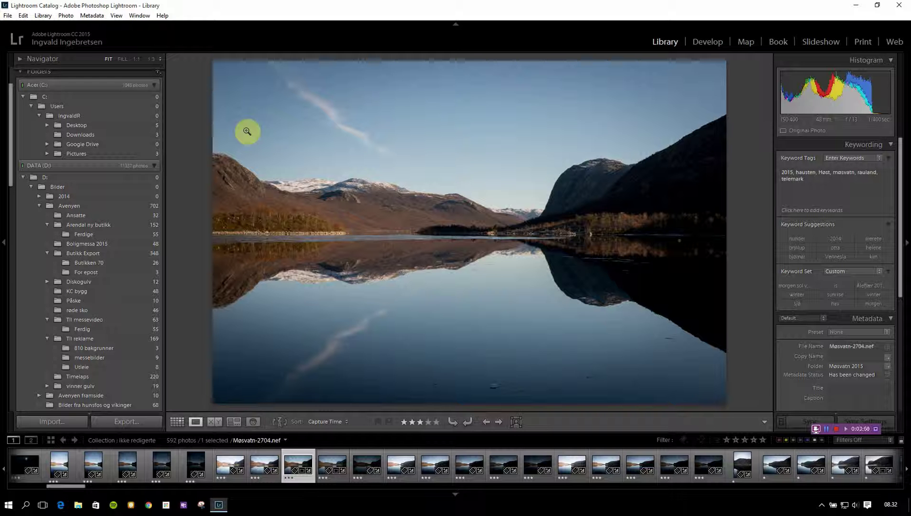
# Step: Select the five bracketed pier-at-dusk exposures, then show only the merged HDR DNG
pyautogui.scroll(5, 301, 474)
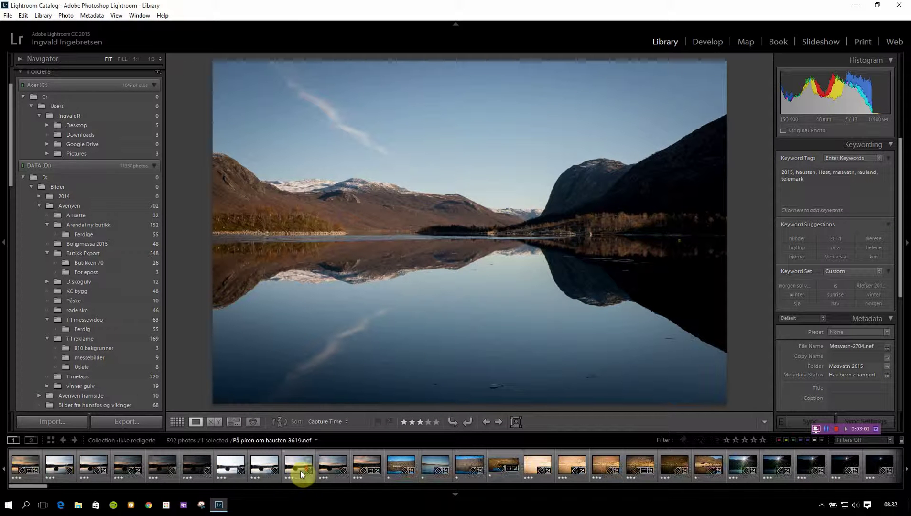
pyautogui.click(55, 464)
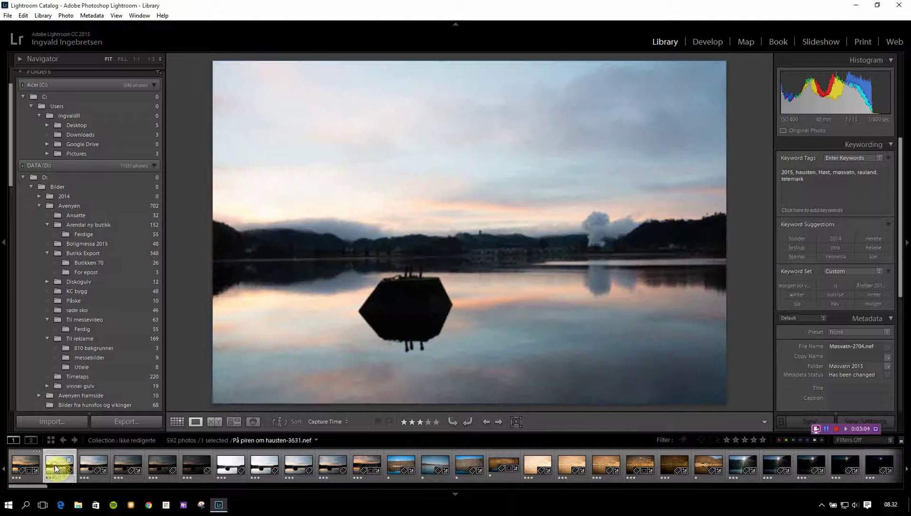
pyautogui.click(190, 463)
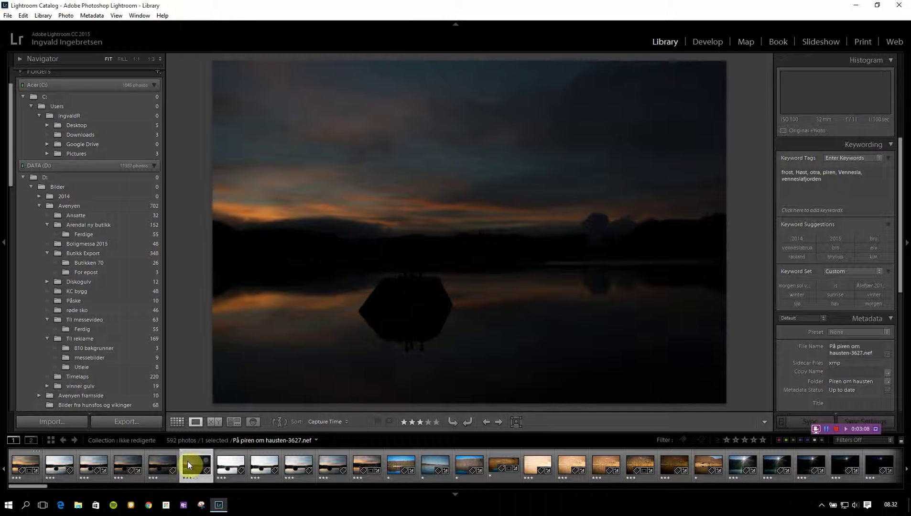
pyautogui.keyDown('shift'); pyautogui.click(59, 464); pyautogui.keyUp('shift')
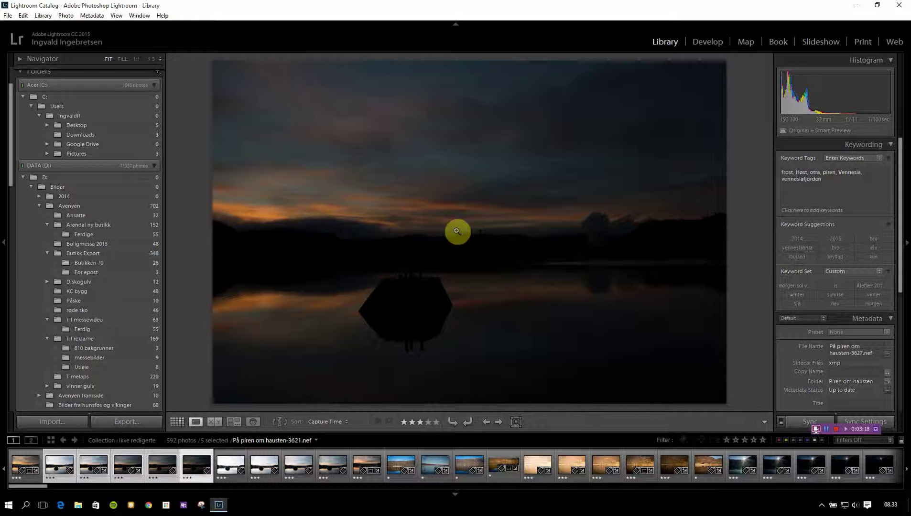
pyautogui.click(22, 463)
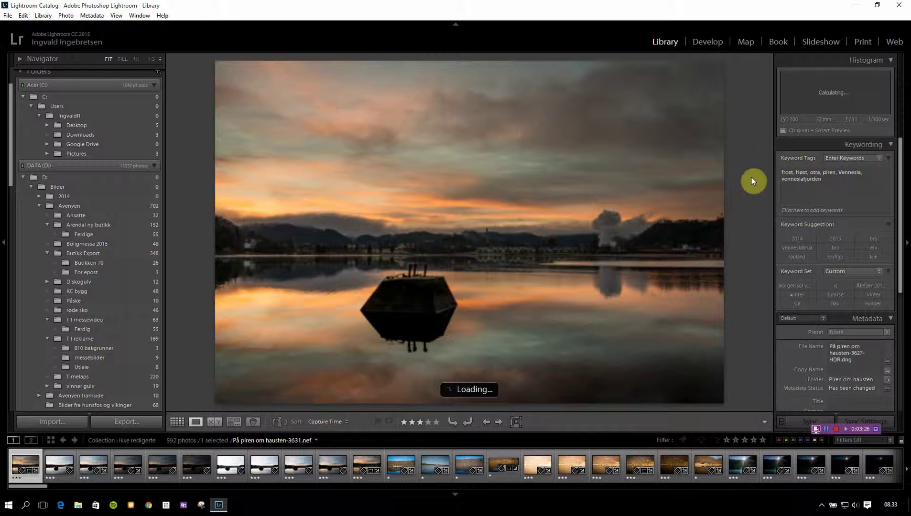
pyautogui.moveTo(809, 130)
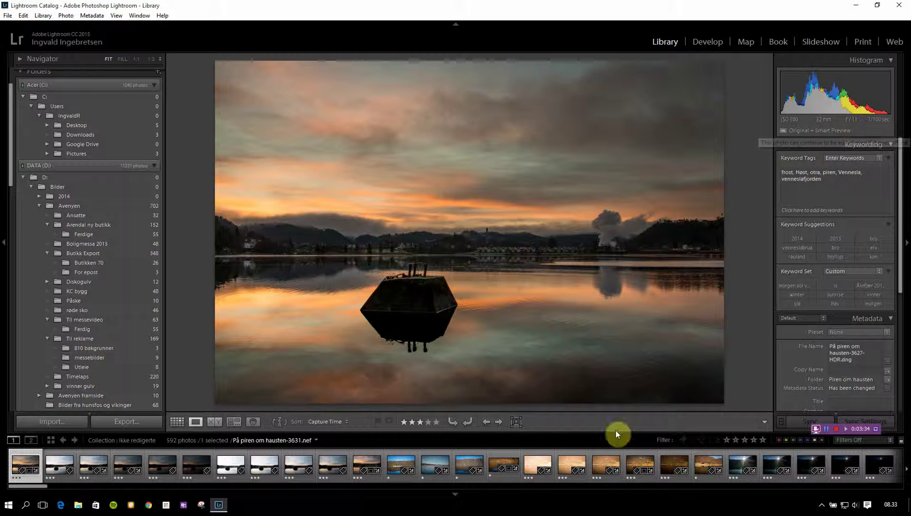
# Step: Show Møsvatn-2705 and request a Smart Preview via its Original Photo status
pyautogui.scroll(-3, 225, 475)
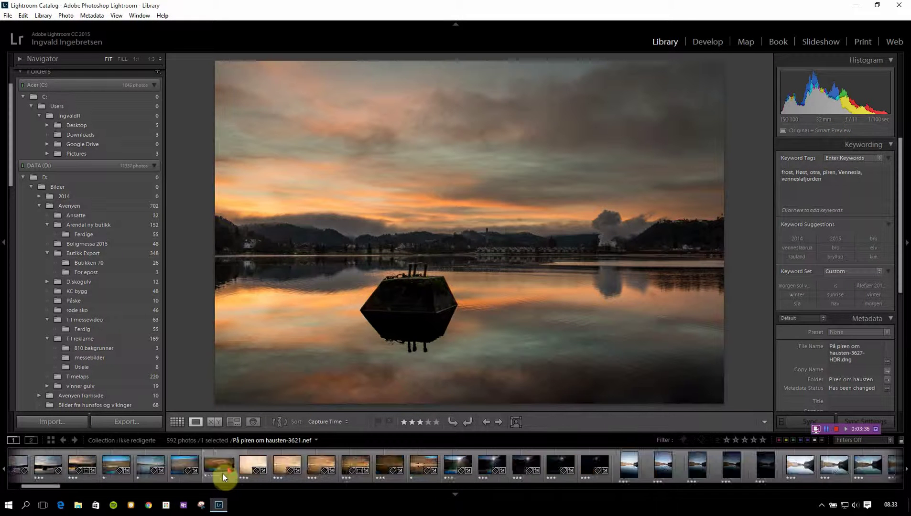
pyautogui.scroll(-2, 223, 474)
pyautogui.scroll(-3, 223, 475)
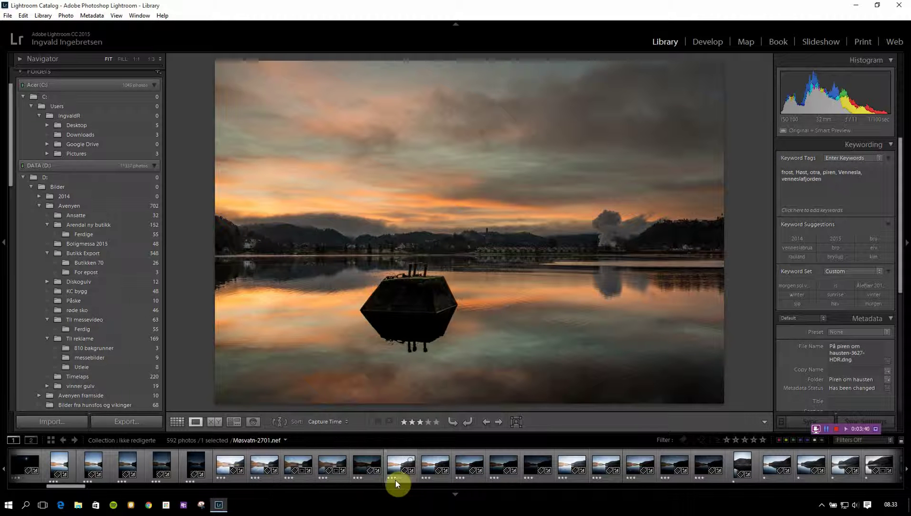
pyautogui.click(264, 461)
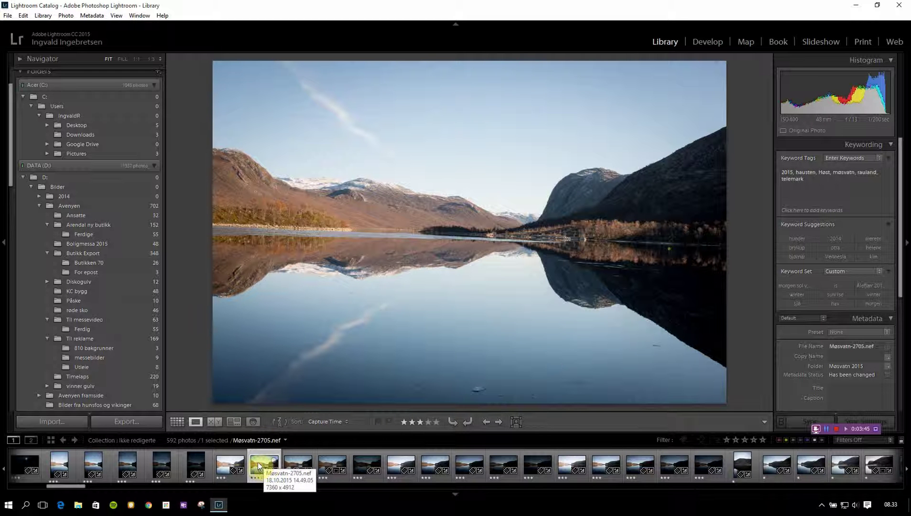
pyautogui.click(253, 468)
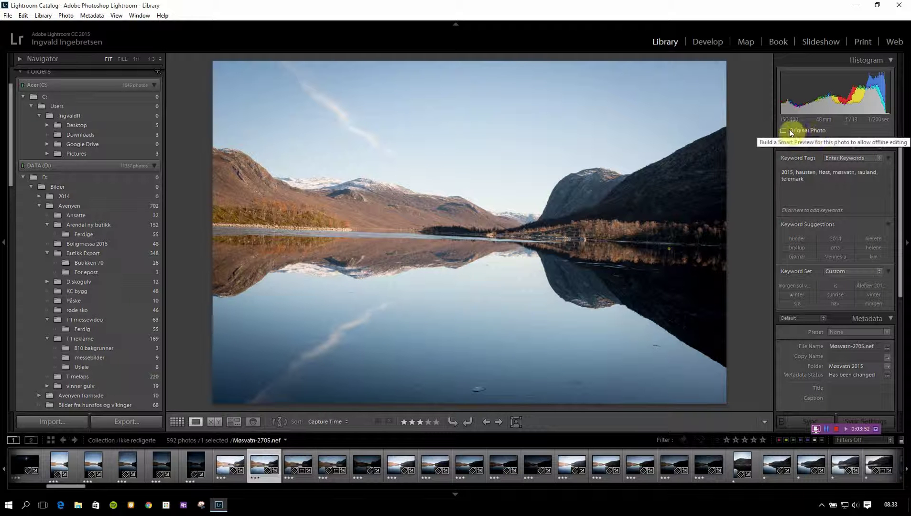
pyautogui.click(807, 131)
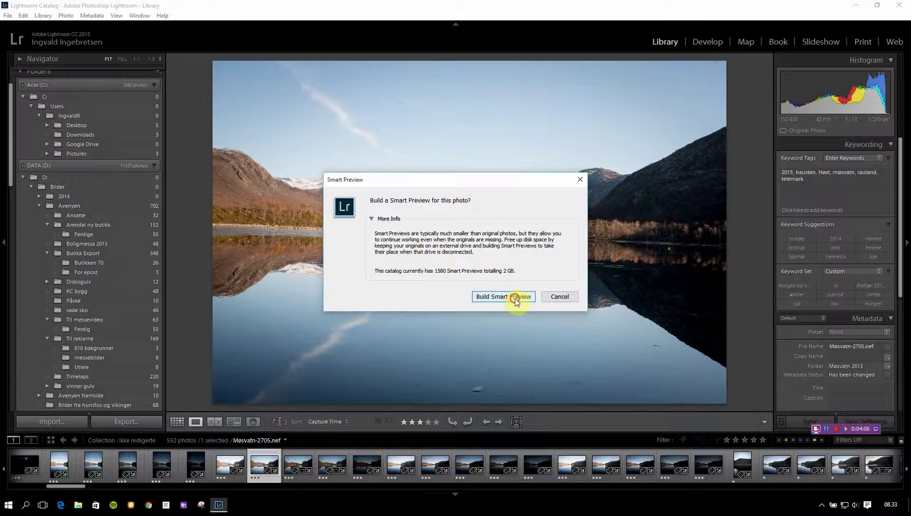
# Step: Confirm Build Smart Preview for Møsvatn-2705.nef
pyautogui.click(515, 299)
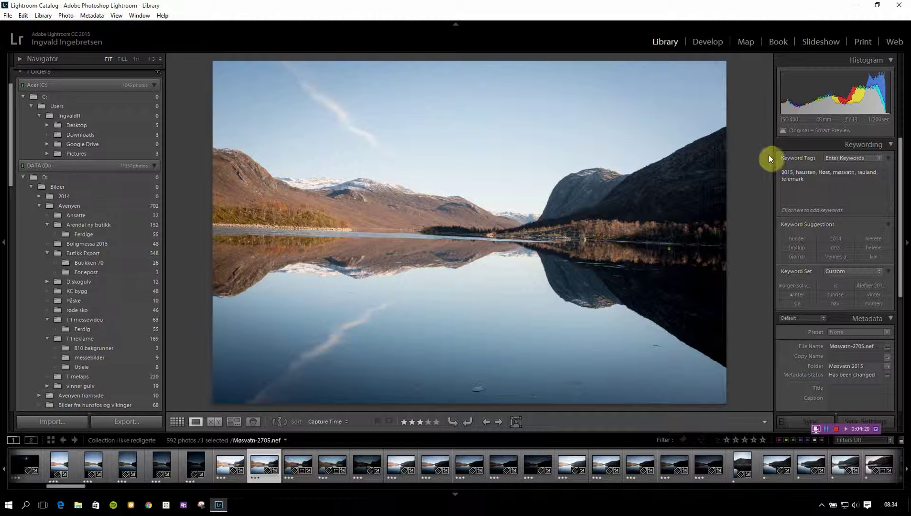
# Step: In Develop, rotate Møsvatn-2705 about -2.5° with Crop & Straighten and apply it
pyautogui.click(713, 43)
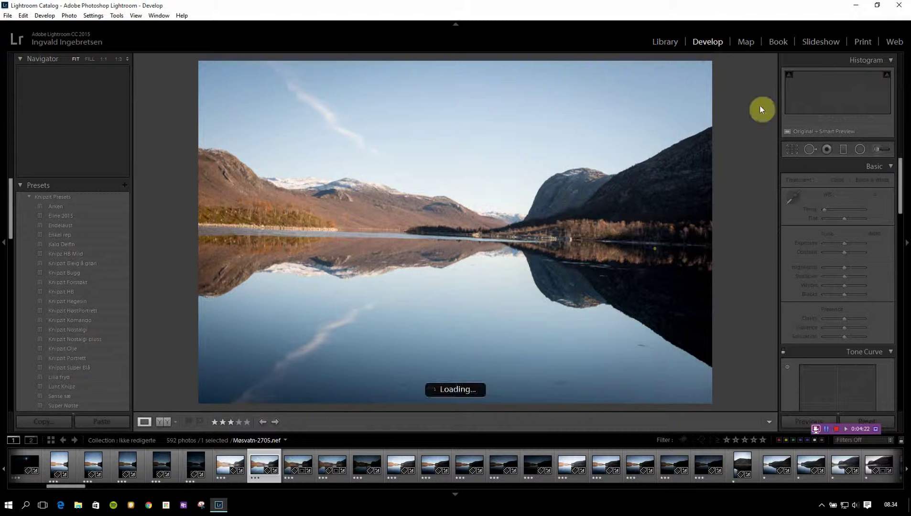
pyautogui.click(793, 148)
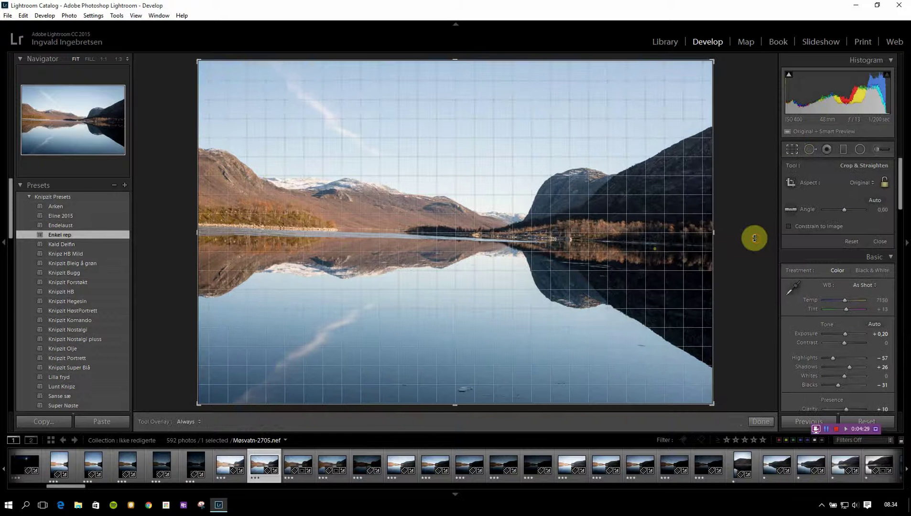
pyautogui.moveTo(755, 238); pyautogui.dragTo(749, 225)
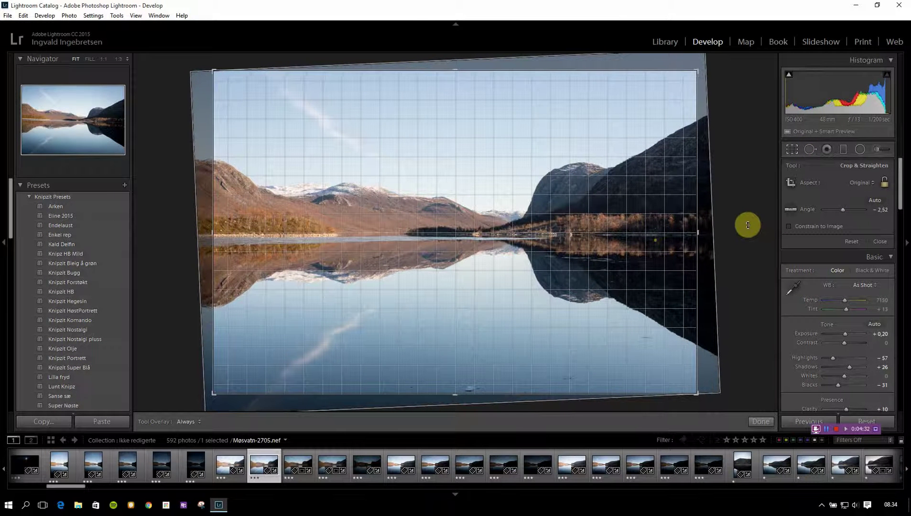
pyautogui.press('r')
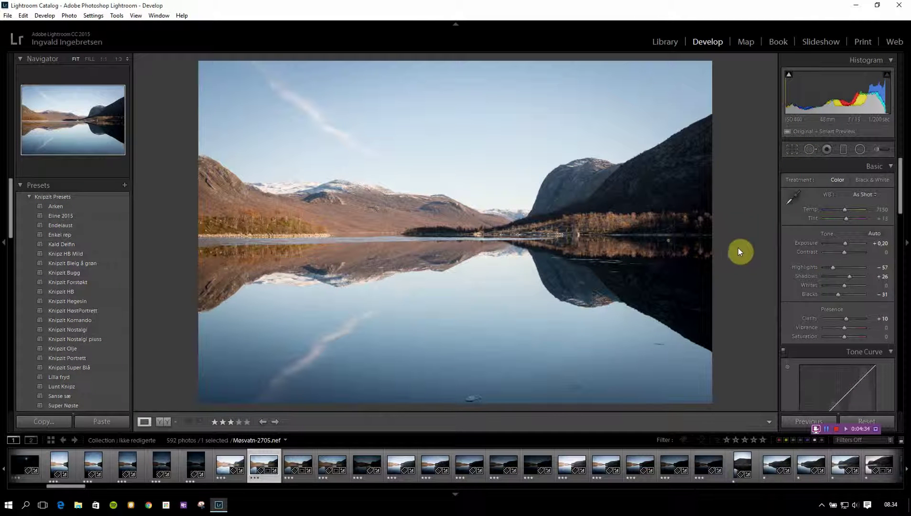